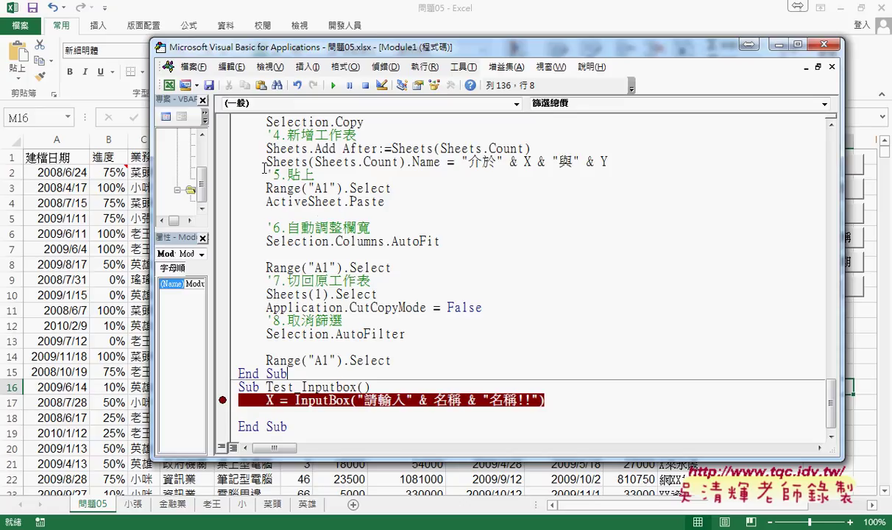
Run Test_Inputbox to its breakpoint, cancel the name prompt, and let the macro finish.
click(297, 400)
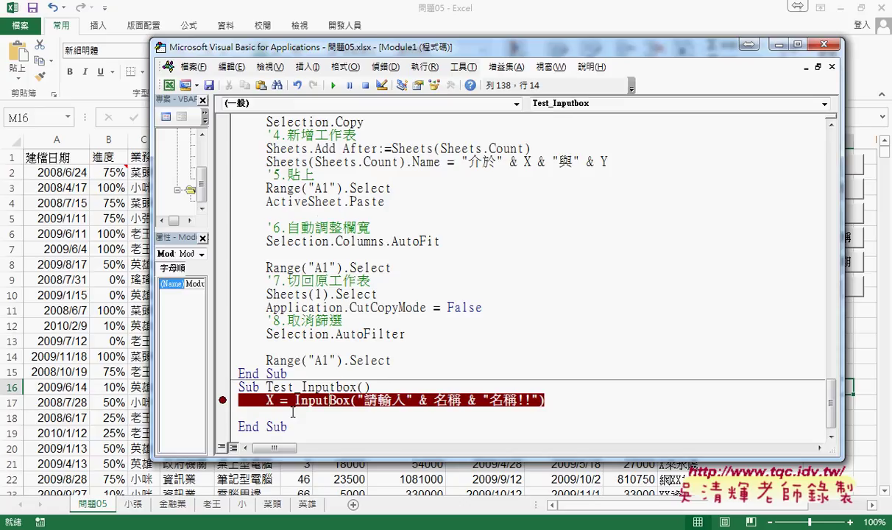
click(332, 85)
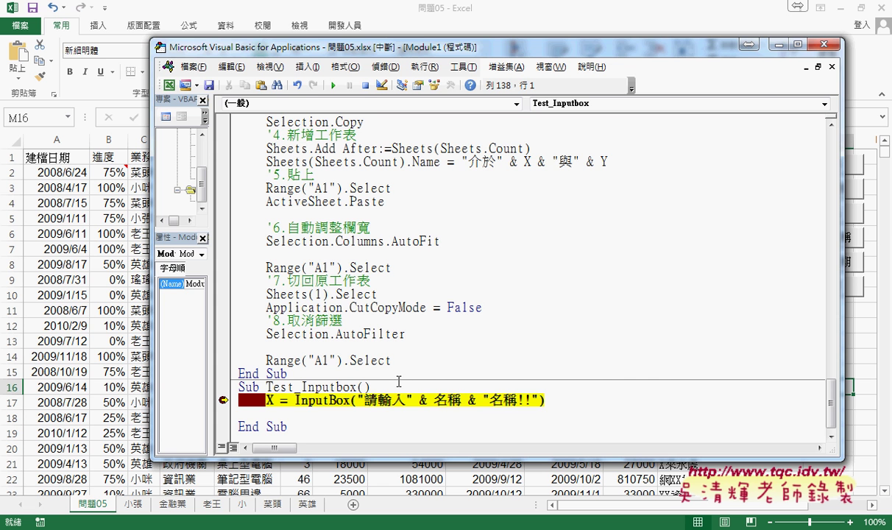
key(F5)
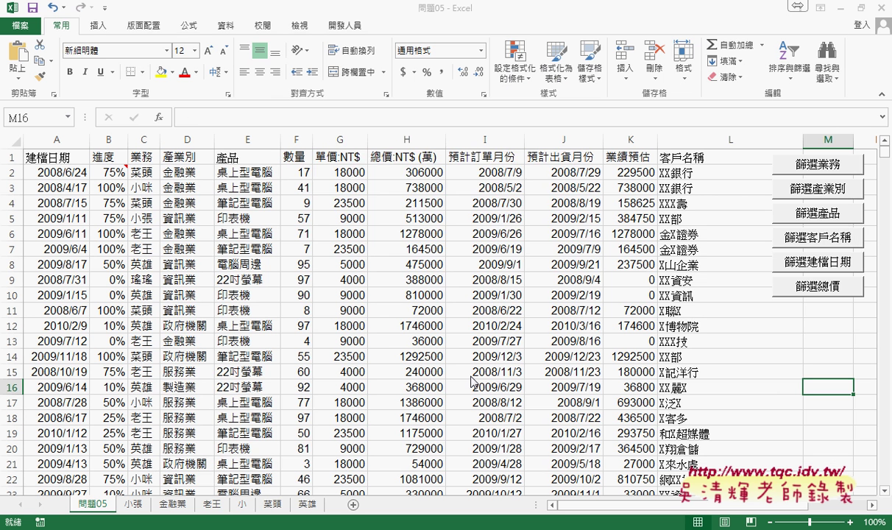
click(542, 194)
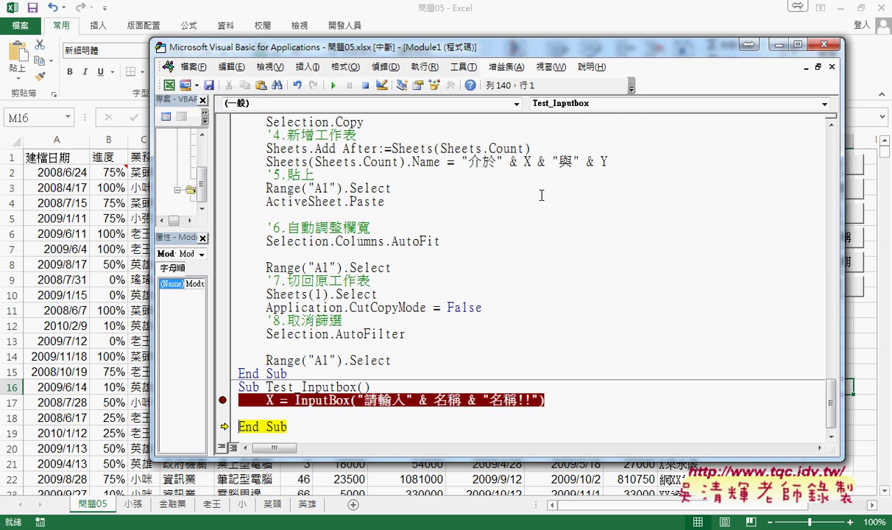
mouse_move(269, 401)
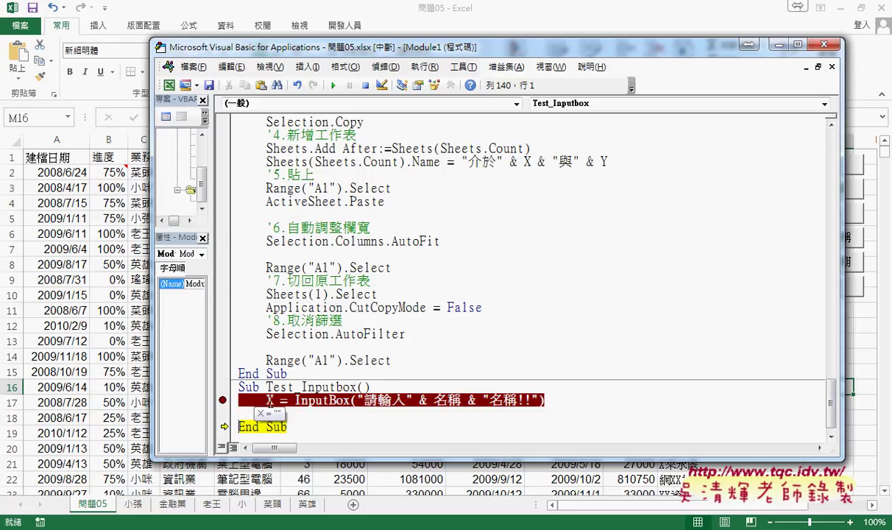
click(333, 85)
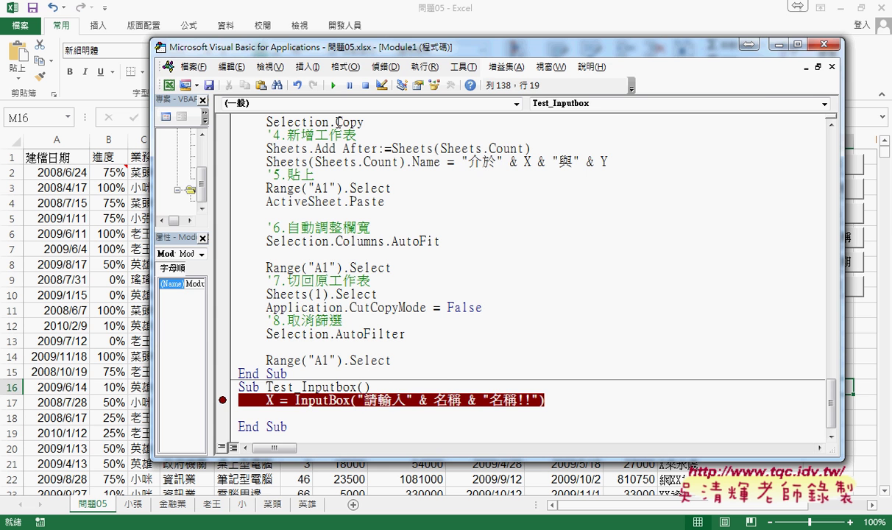
Rerun Test_Inputbox, step the InputBox line, accept the prompt with no name, and check X is empty.
click(333, 85)
click(333, 85)
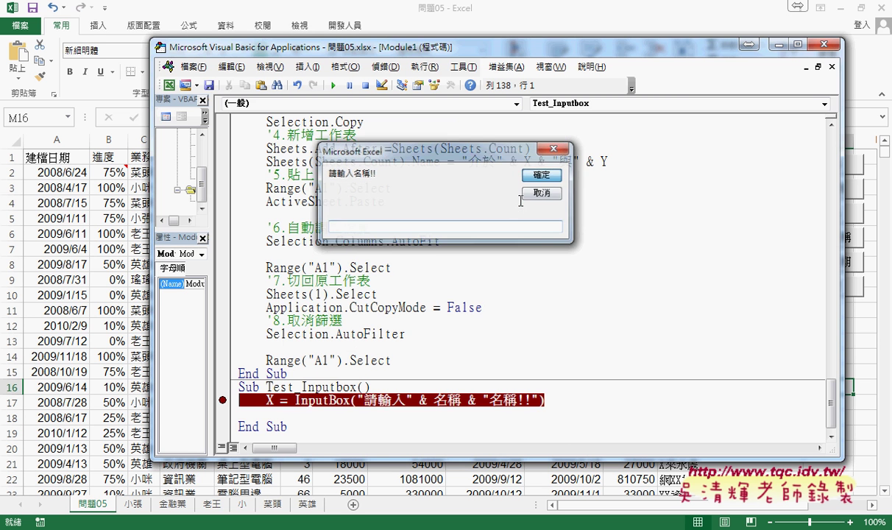
click(521, 197)
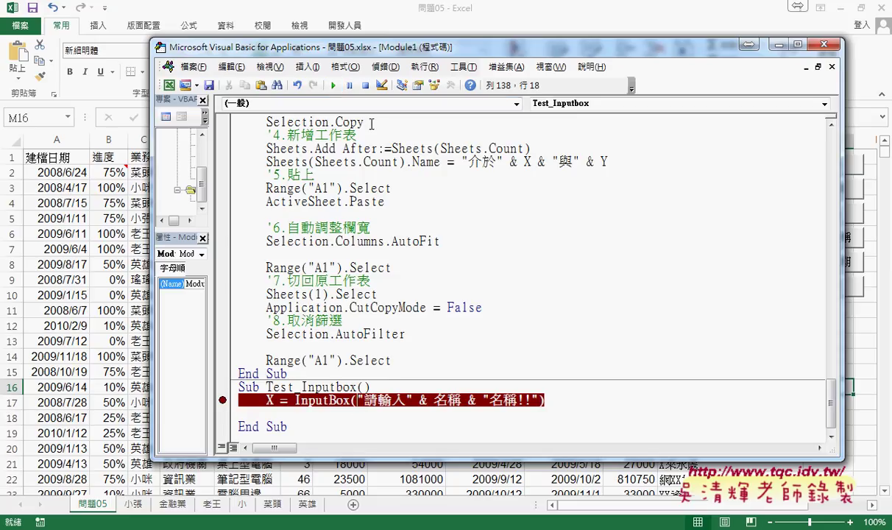
click(332, 85)
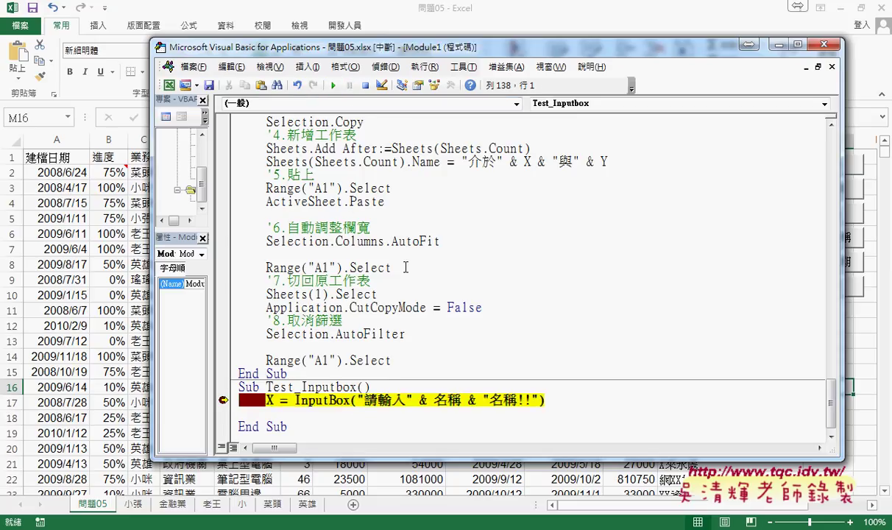
key(F8)
click(541, 176)
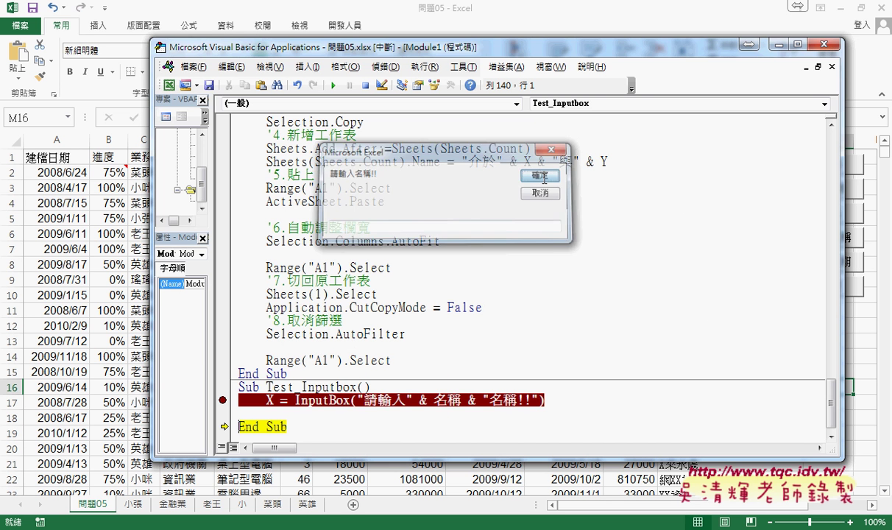
mouse_move(269, 398)
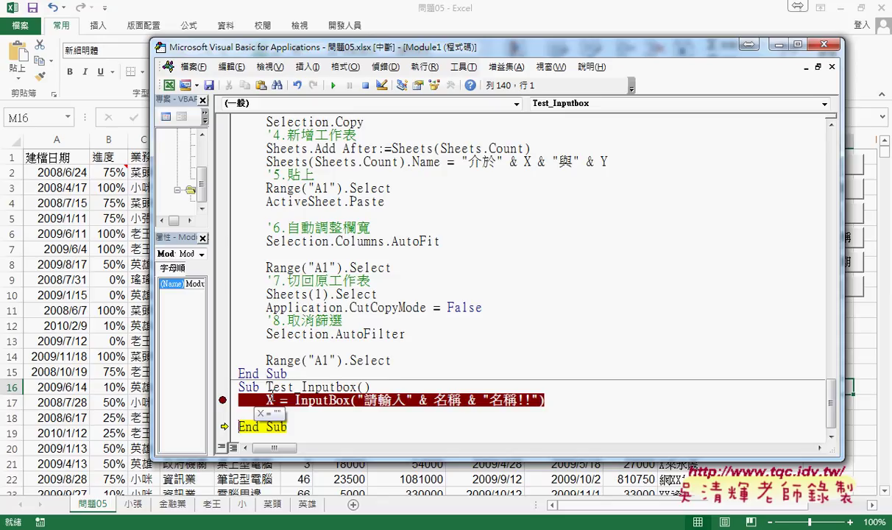
Insert 'application.' before InputBox so the breakpoint line calls Application.InputBox.
click(294, 399)
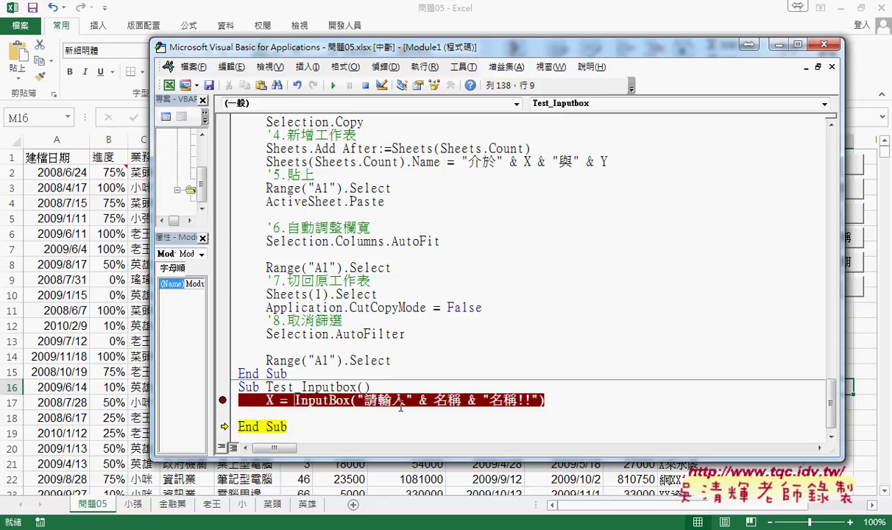
text(a)
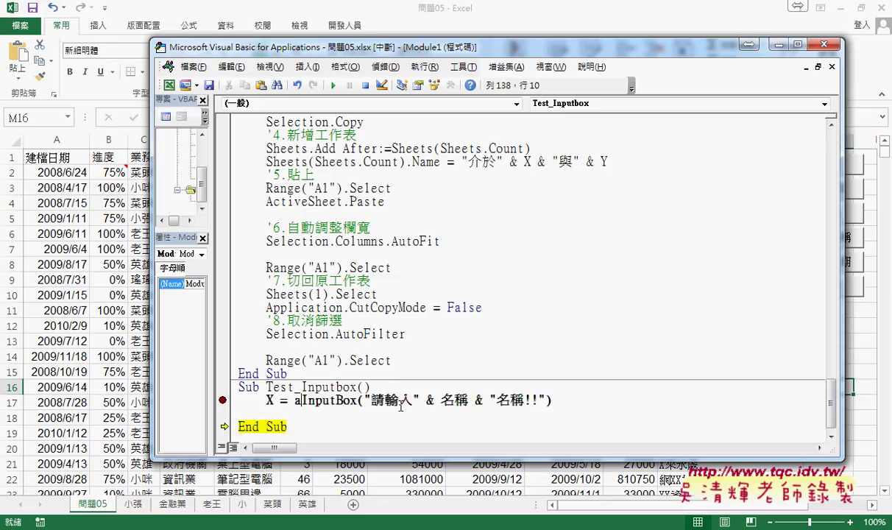
text(p)
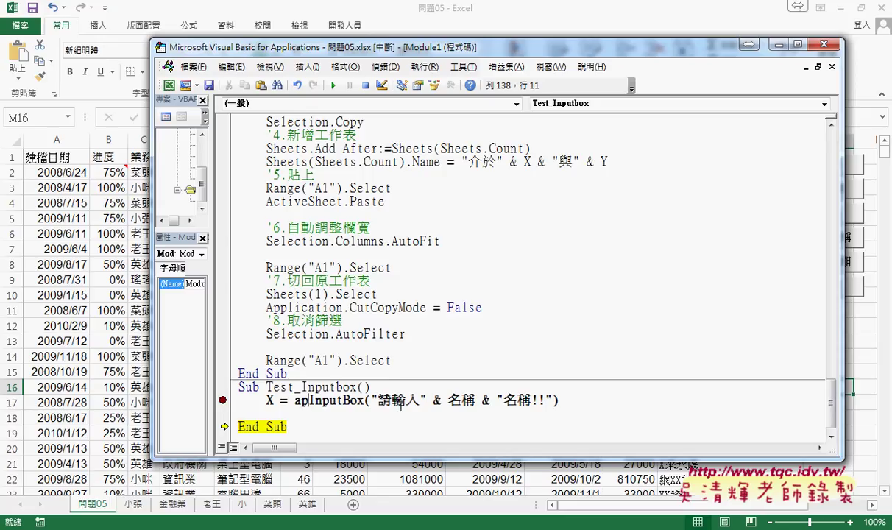
text(pl)
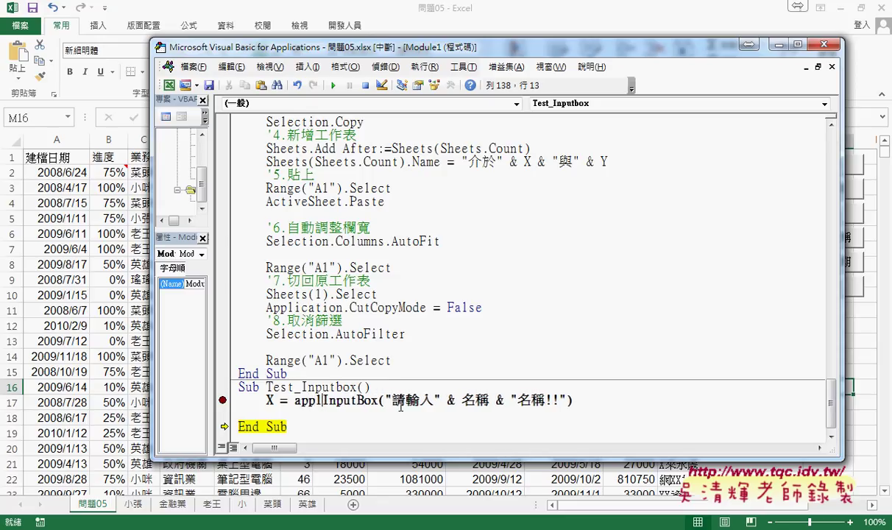
text(icat)
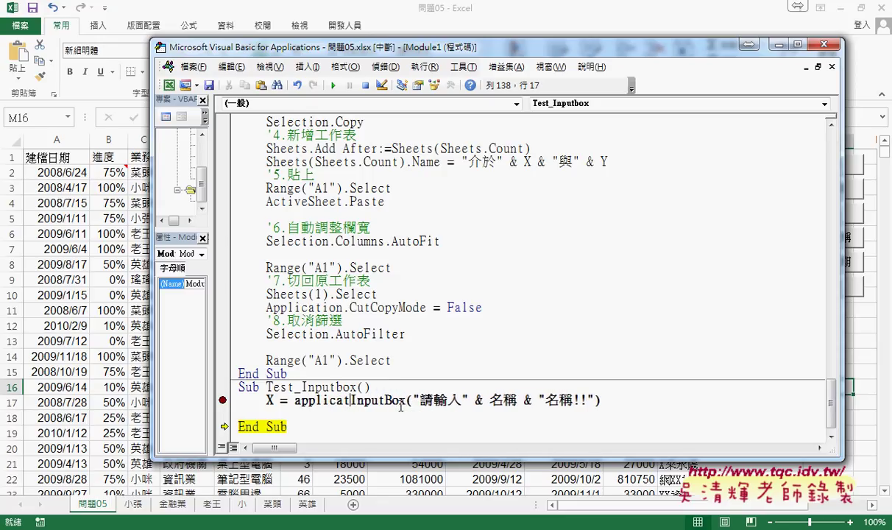
text(ion)
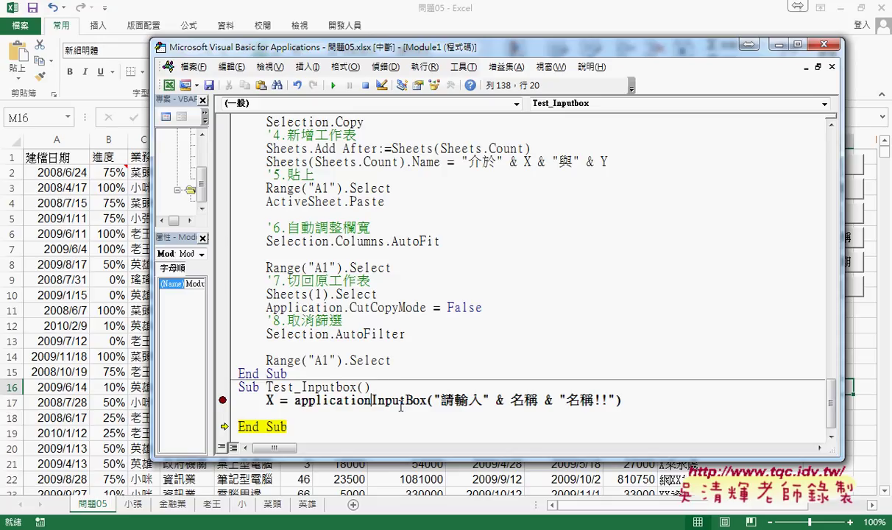
text(.)
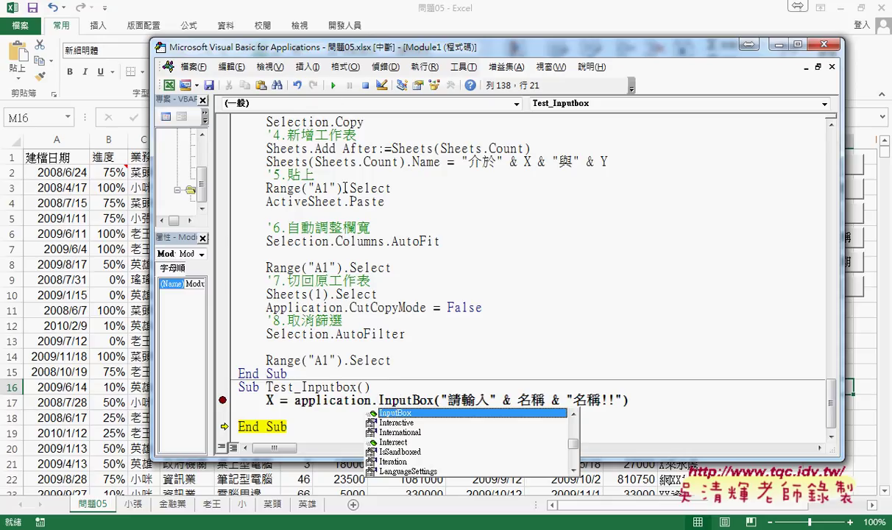
Reset and rerun the revised macro, cancel the prompt, and confirm X now holds False.
click(335, 87)
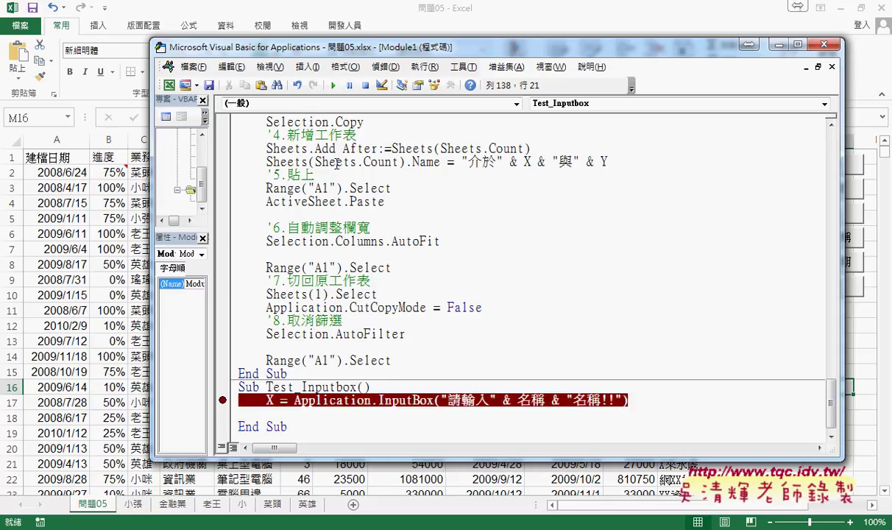
click(334, 86)
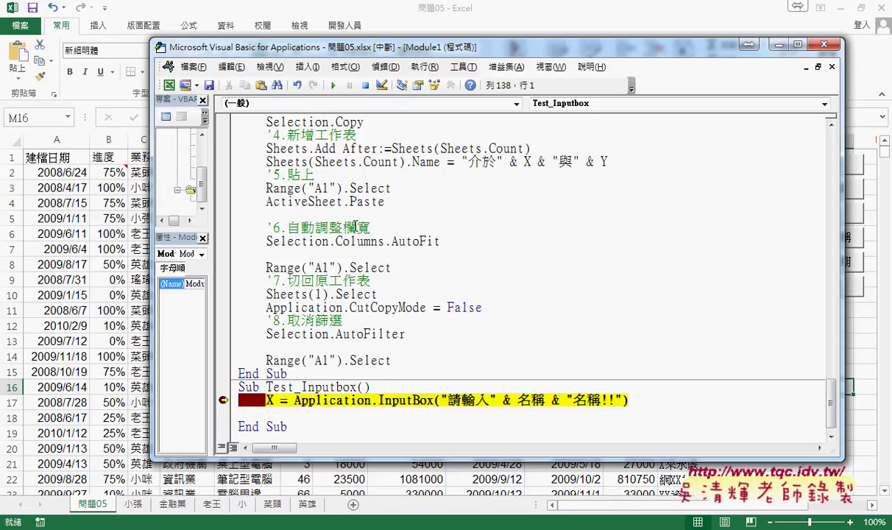
key(F8)
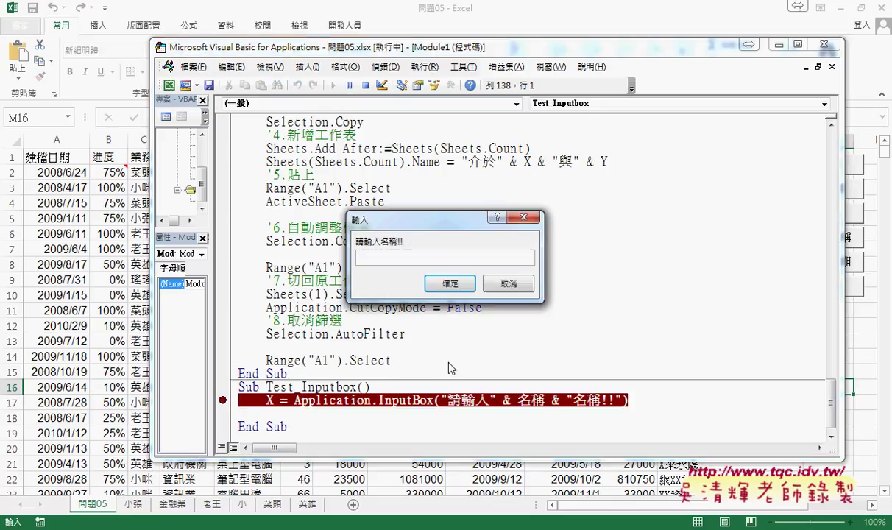
click(509, 284)
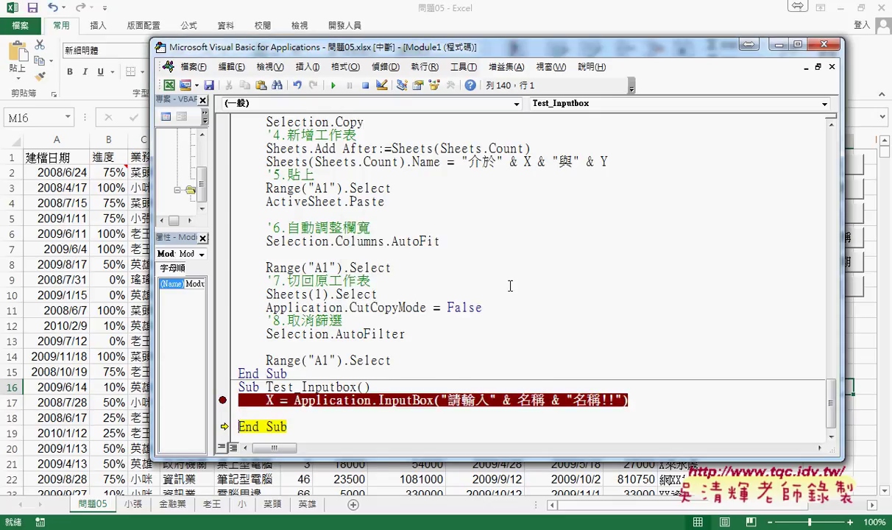
mouse_move(271, 402)
click(222, 400)
click(332, 85)
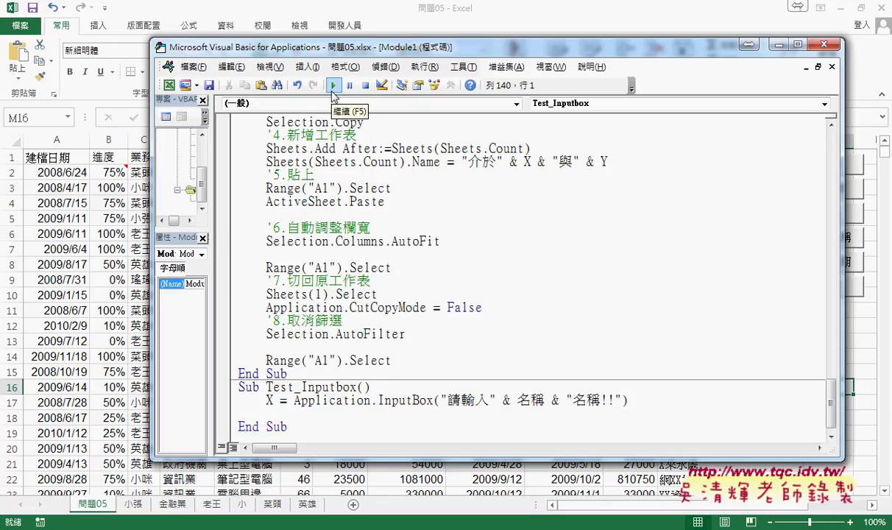
scroll(381, 191, up, 5)
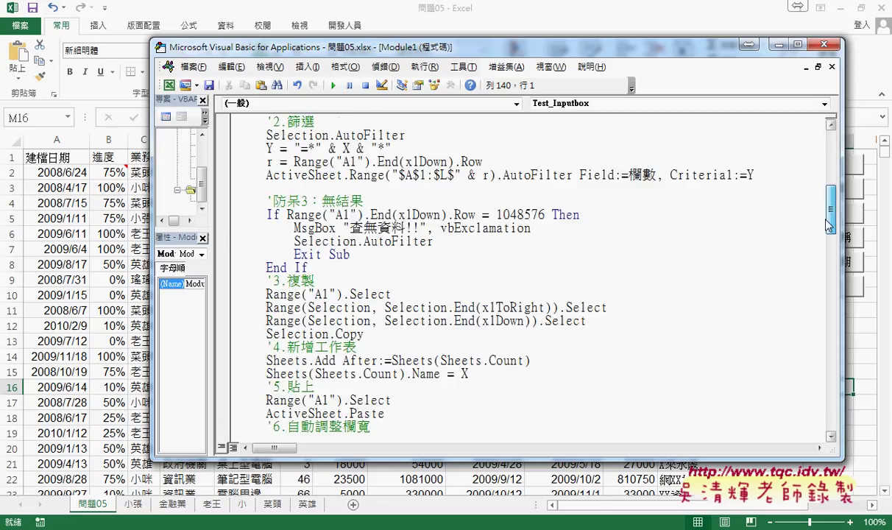
scroll(381, 191, up, 10)
click(358, 162)
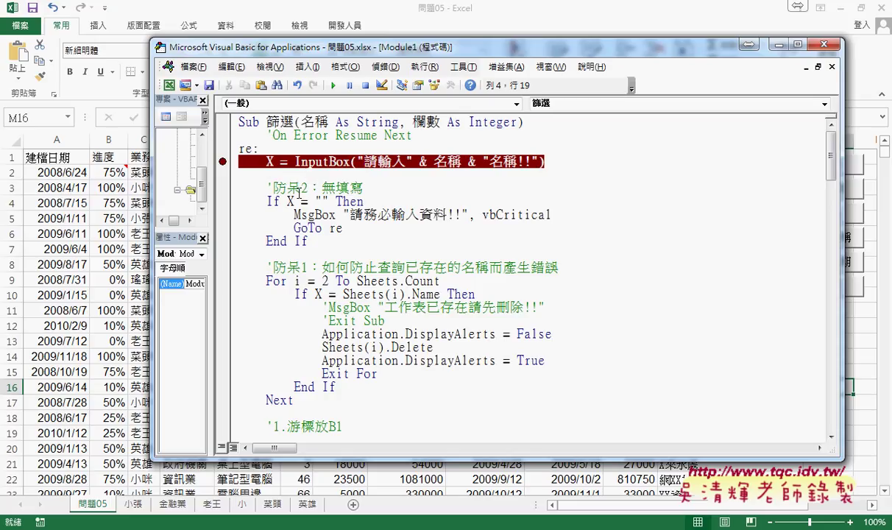
drag(287, 201, 330, 201)
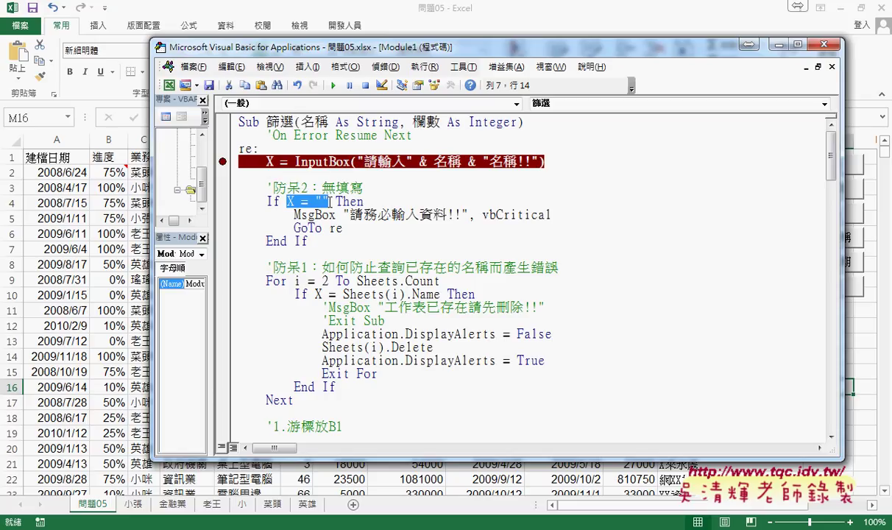
Prefix InputBox with 'application.' in the 篩選 procedure and dismiss the member suggestions.
click(294, 161)
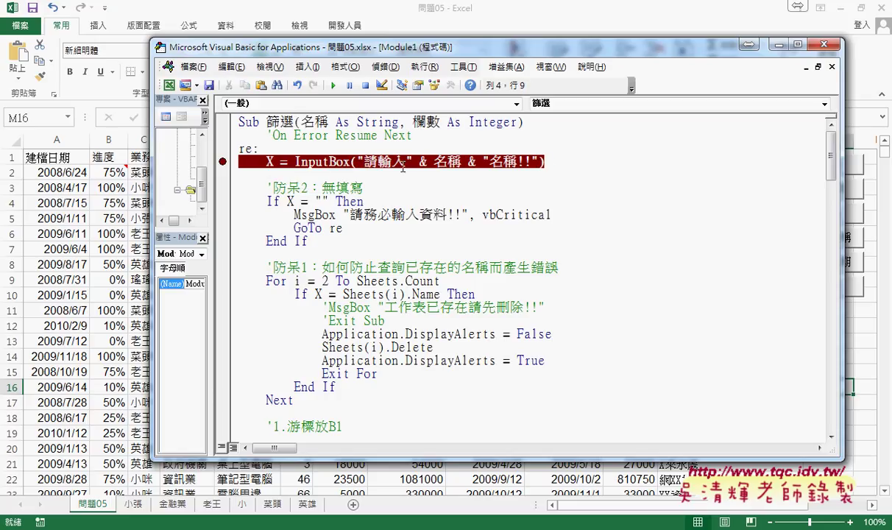
text(appli)
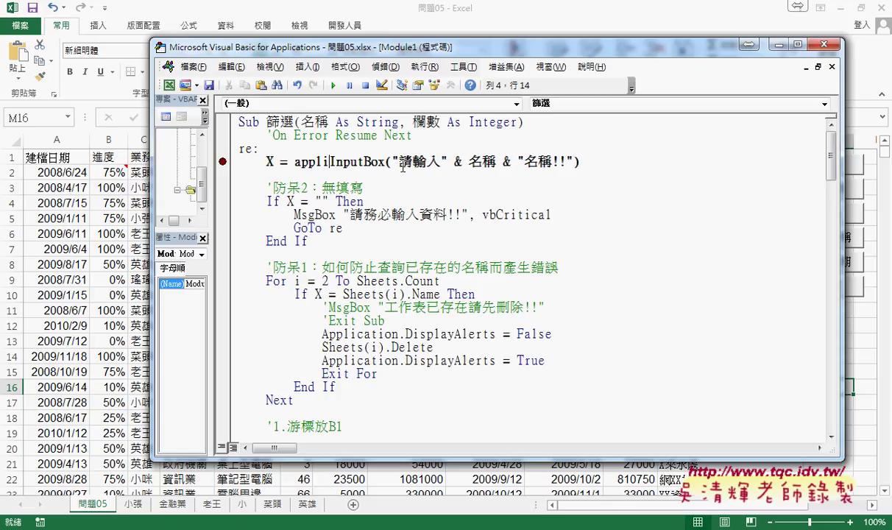
text(cation)
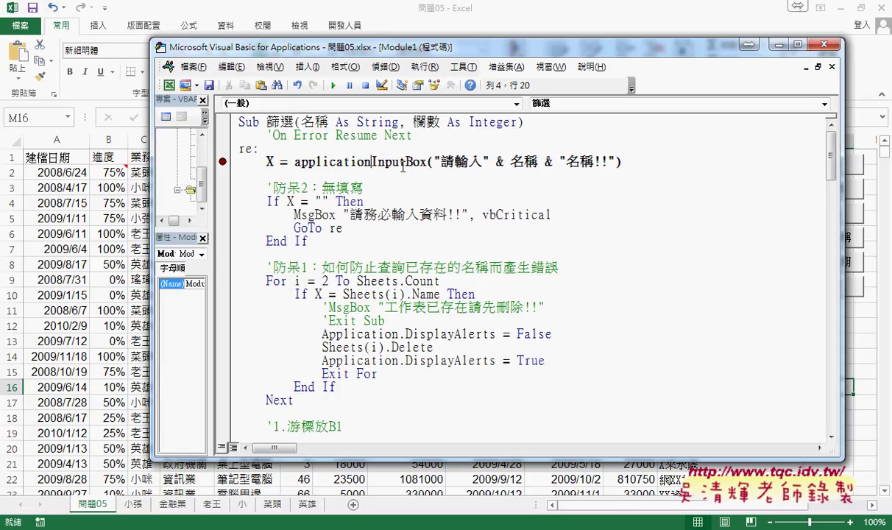
text(.)
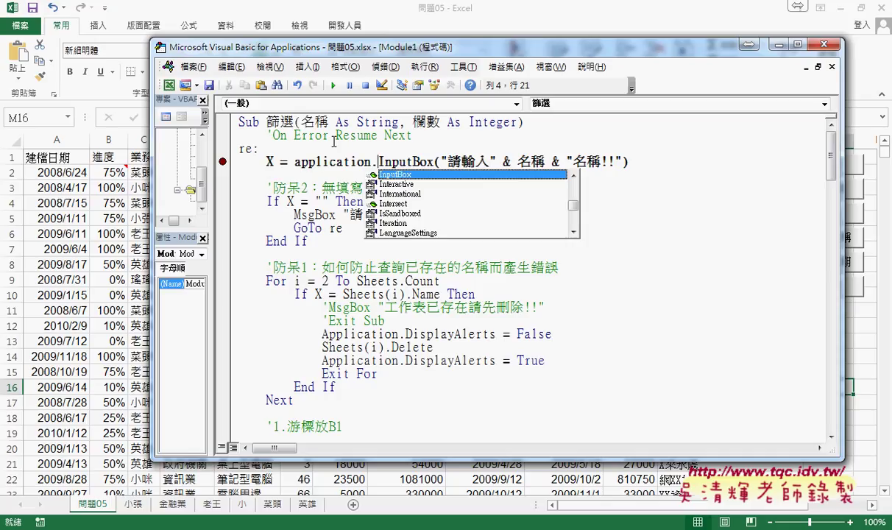
click(345, 163)
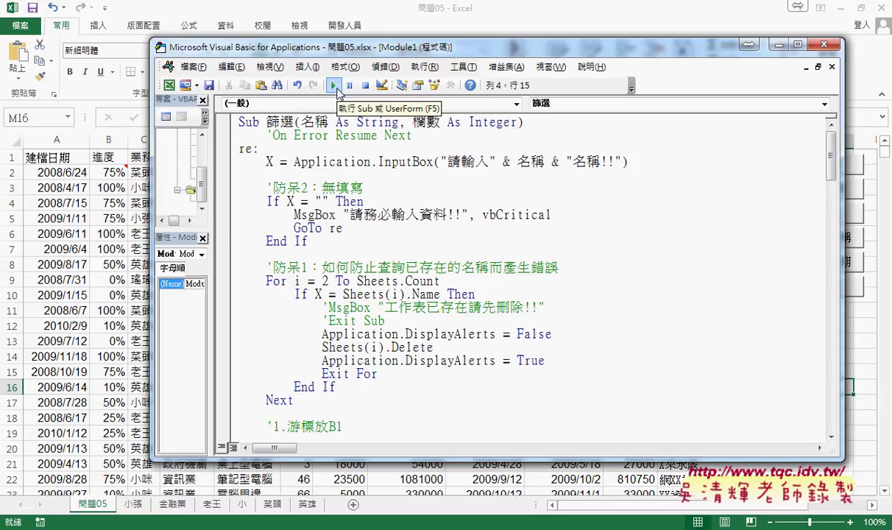
Scroll down to the 篩選業務 caller macro, then minimize and restore the VBA editor.
drag(266, 121, 524, 122)
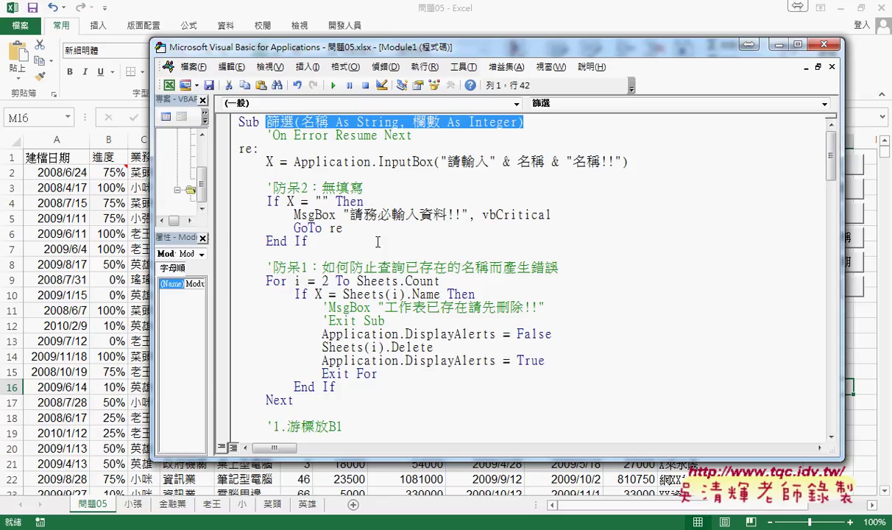
click(351, 161)
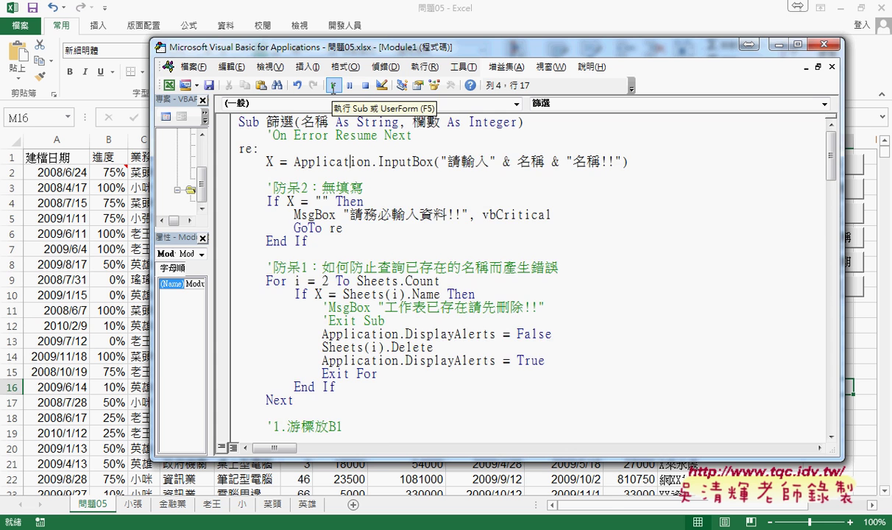
scroll(468, 239, down, 8)
scroll(467, 239, down, 4)
scroll(468, 239, down, 6)
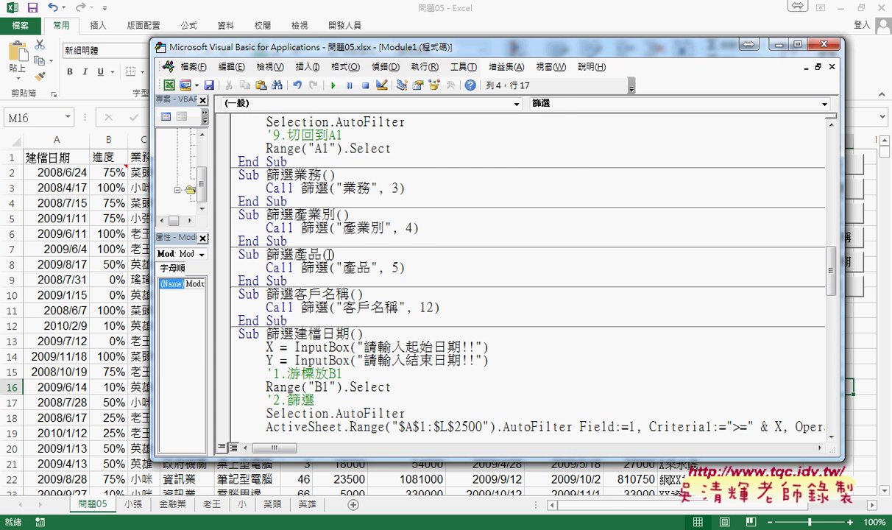
click(305, 176)
click(777, 45)
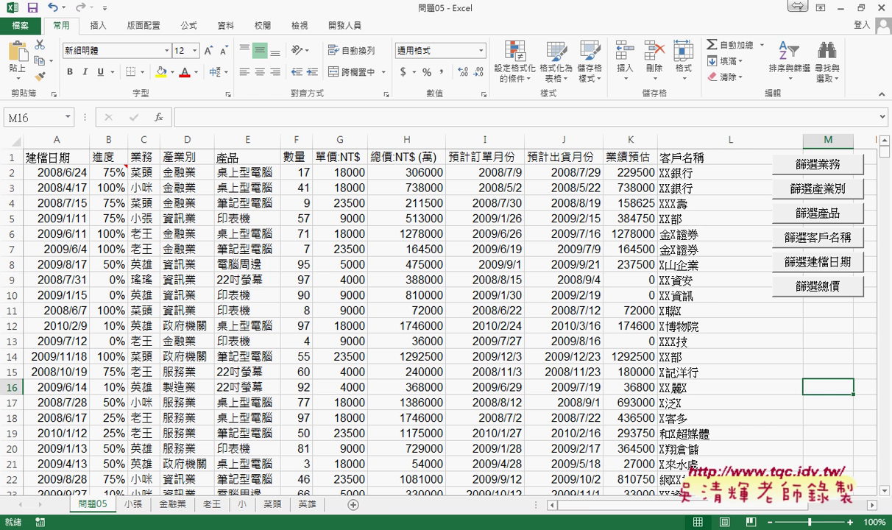
click(273, 439)
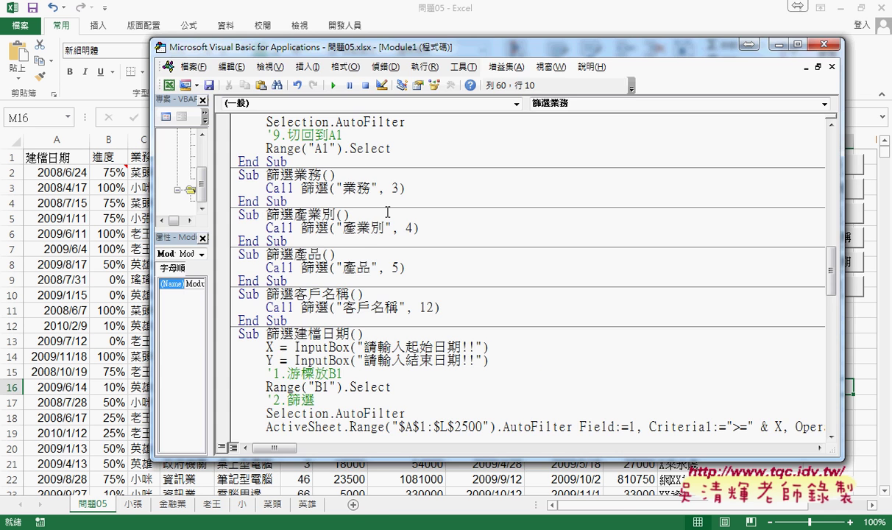
Set a breakpoint on If X = "" Then, run 篩選業務 from the sheet, and cancel its prompt.
scroll(409, 229, up, 10)
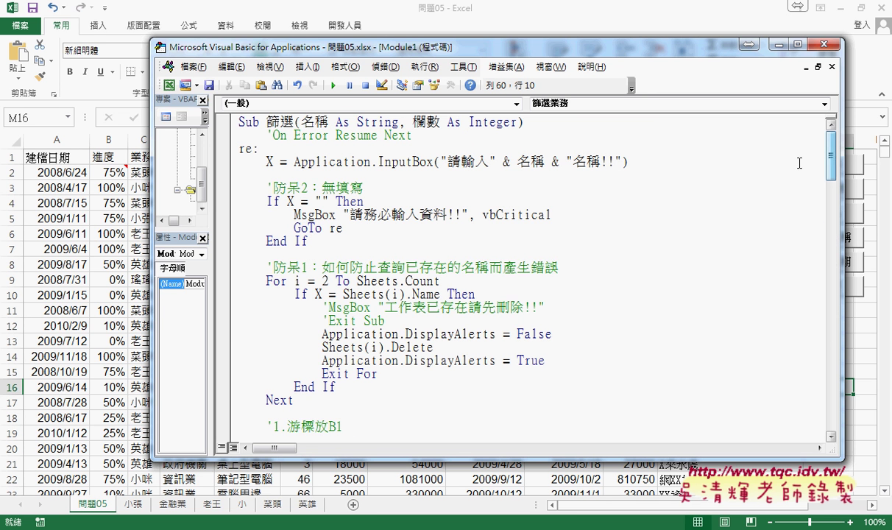
click(222, 201)
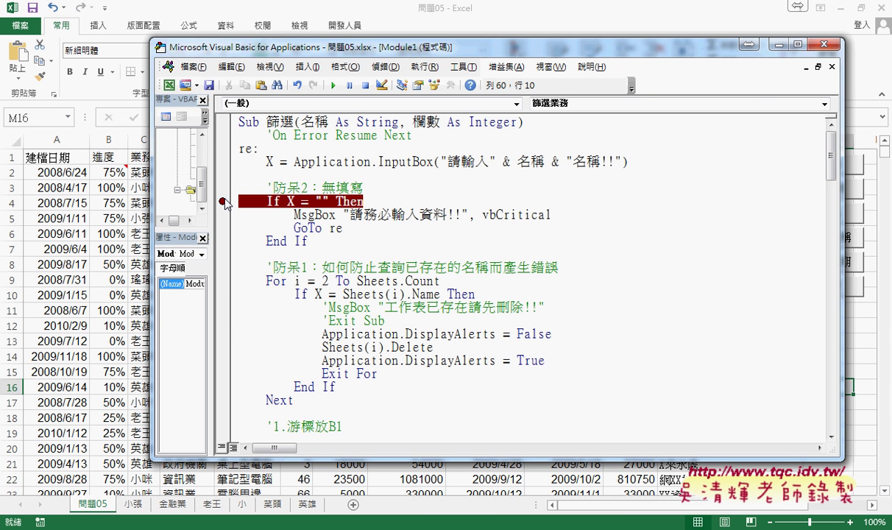
click(490, 19)
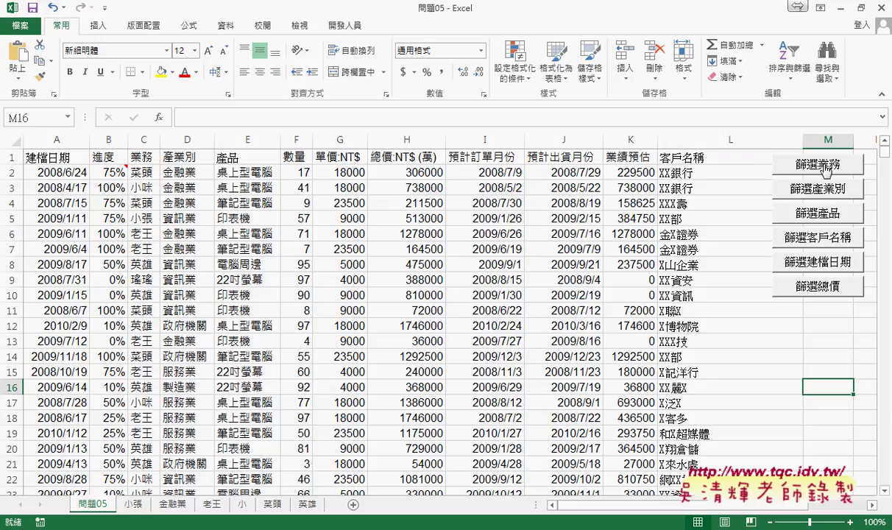
click(826, 172)
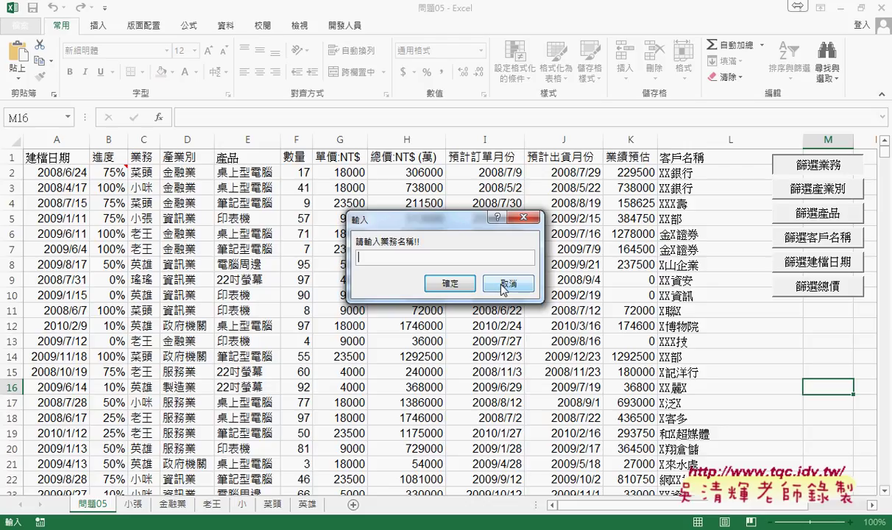
click(502, 287)
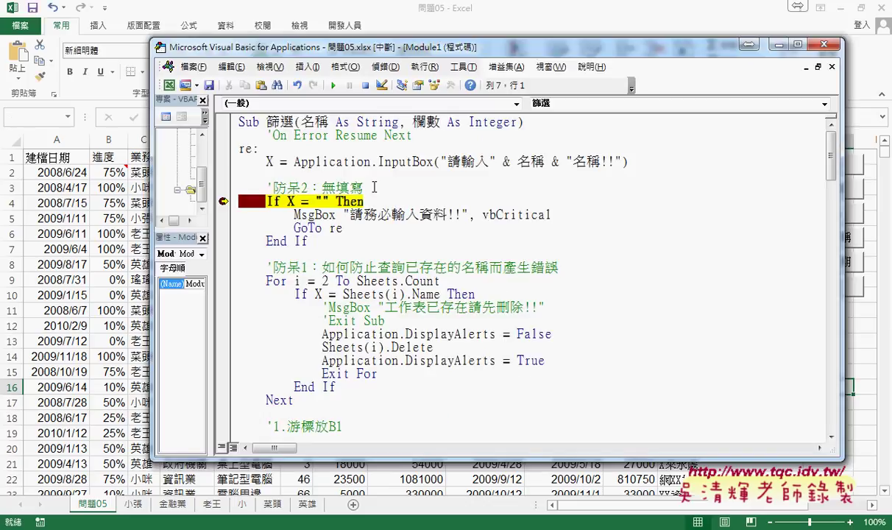
mouse_move(269, 162)
Step once, then add an If x = False Then ... End If block below the InputBox line.
key(F8)
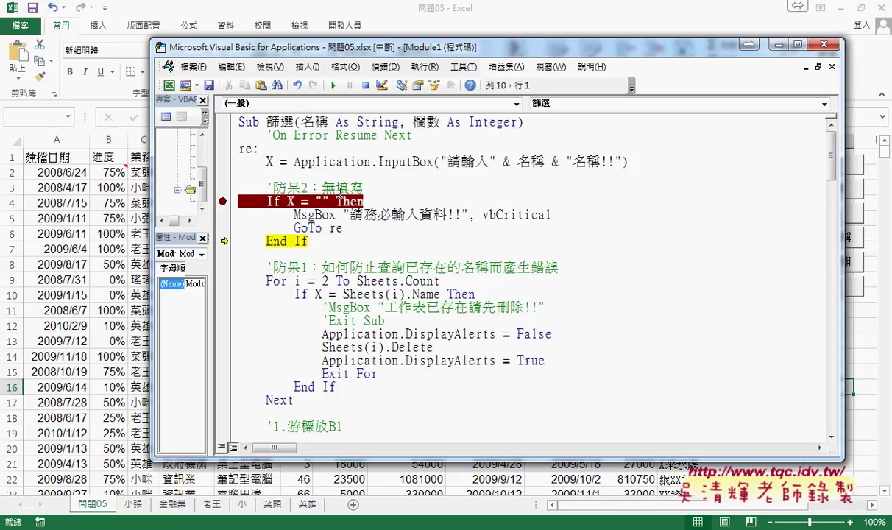
click(321, 175)
key(Return)
key(Return)
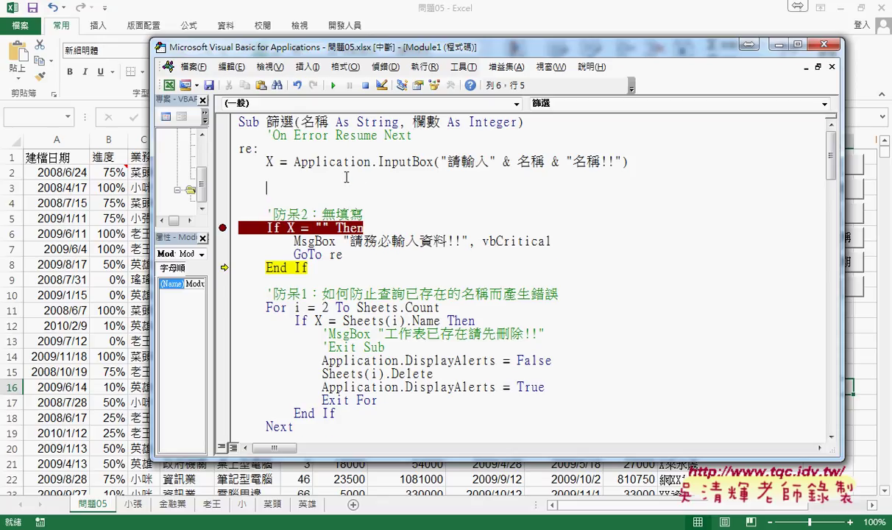
text(if x)
text(=f)
text(alse)
text( then)
key(Return)
key(Return)
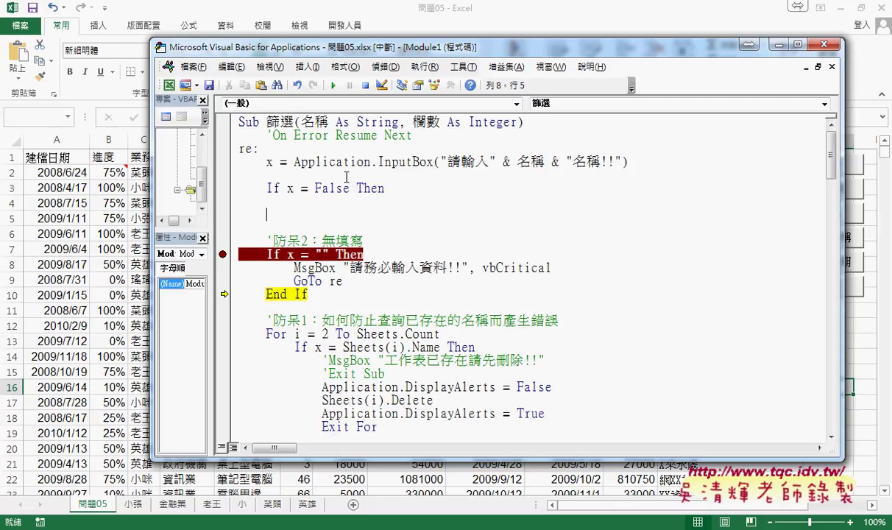
text(end)
text( if)
key(Up)
key(Tab)
key(Down)
Delete the End If and complete the line as If x = False Then Exit Sub.
shift+click(224, 200)
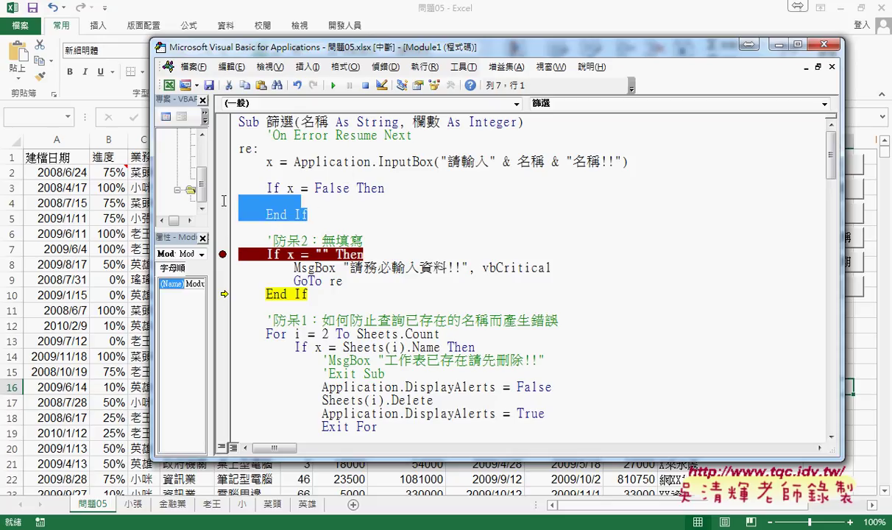
click(266, 193)
drag(307, 214, 237, 198)
key(Delete)
key(Delete)
key(Up)
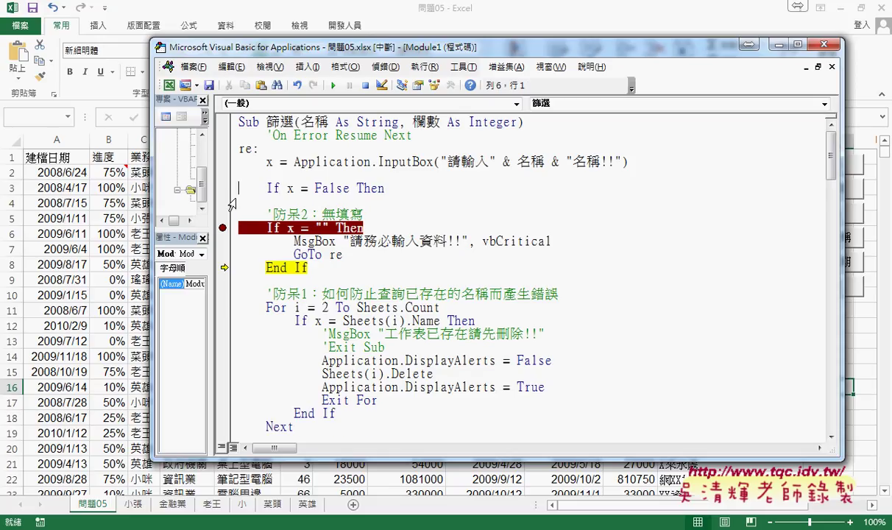
key(End)
text(e)
text(xit s)
text(ub)
key(Return)
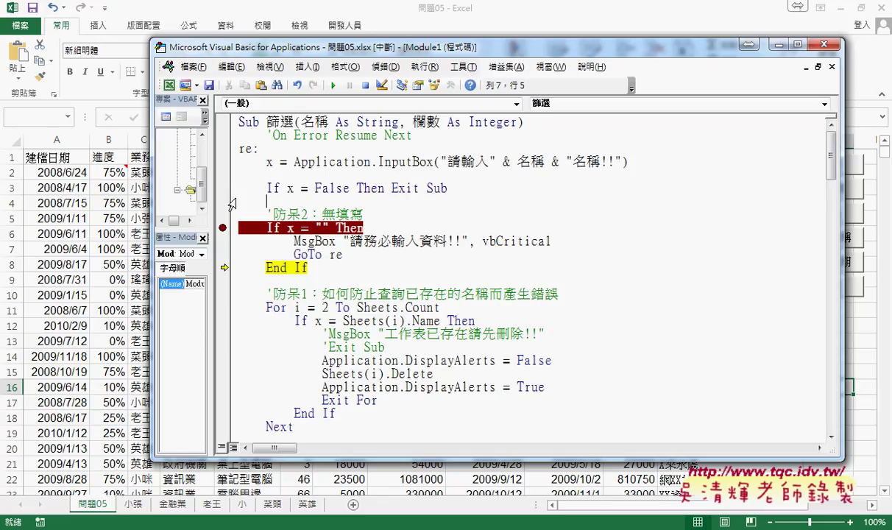
drag(384, 189, 456, 189)
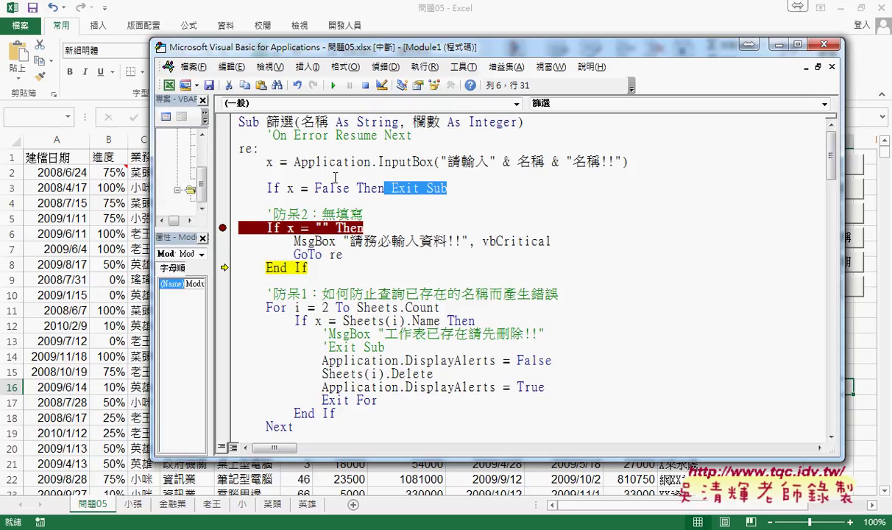
Move execution back to the If x = False line and step through Exit Sub to 篩選業務.
drag(279, 188, 457, 189)
drag(225, 267, 225, 188)
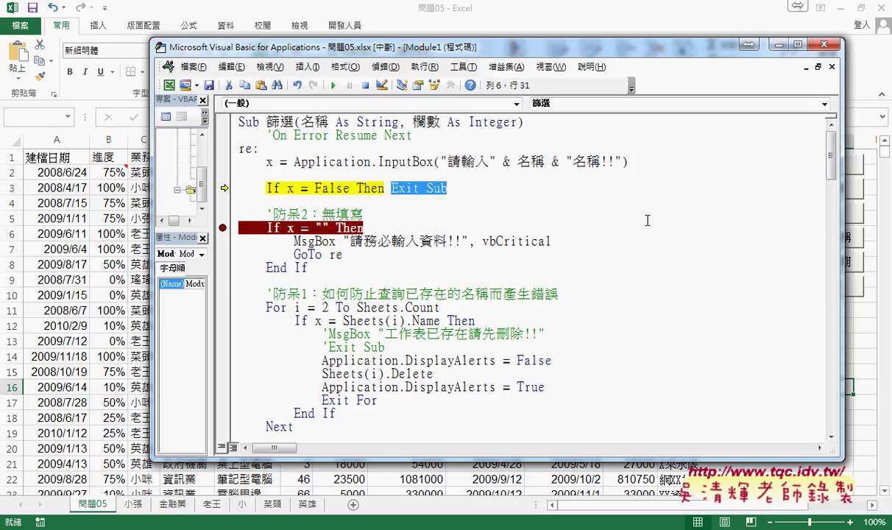
key(F8)
key(F8)
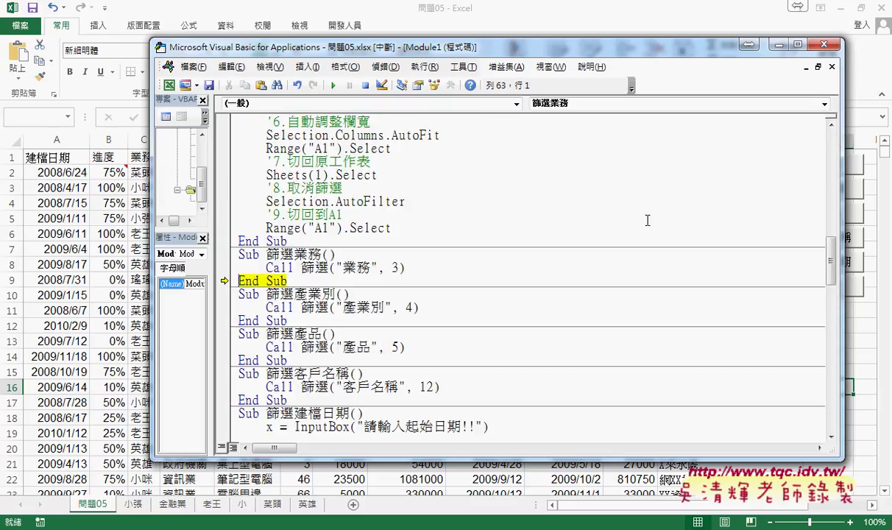
key(F8)
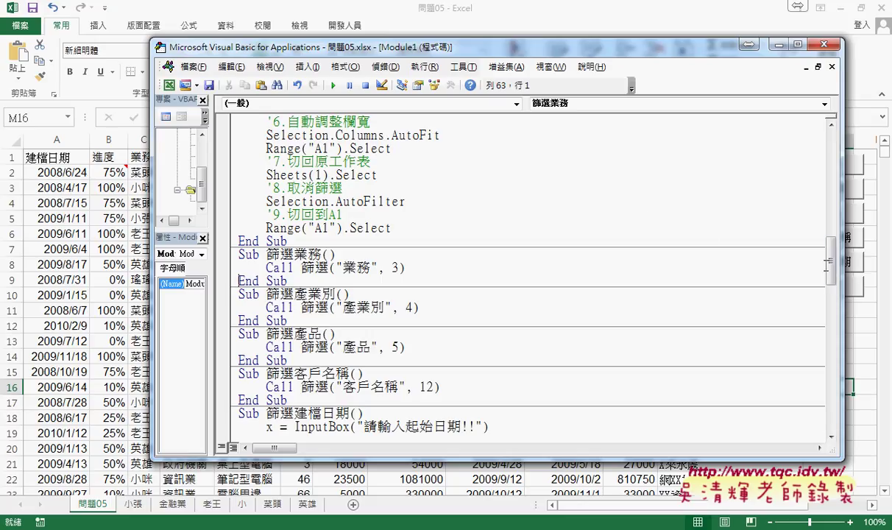
drag(830, 261, 837, 145)
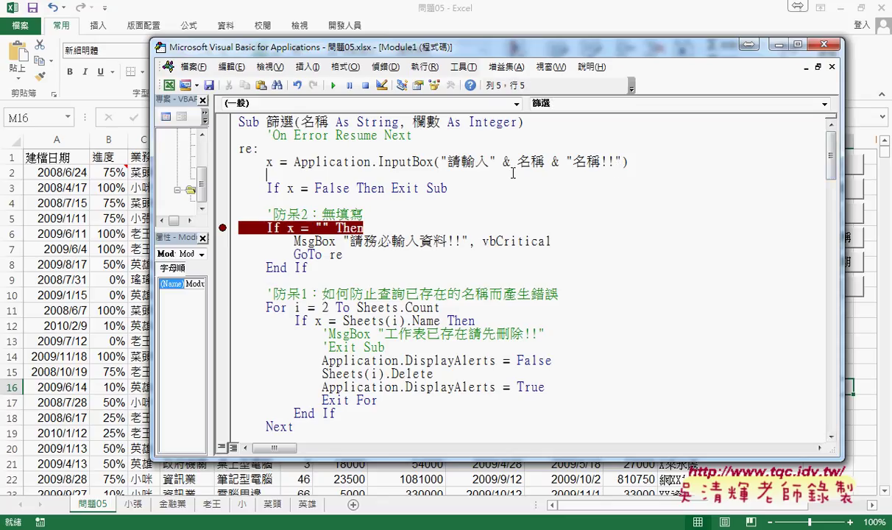
drag(293, 161, 376, 161)
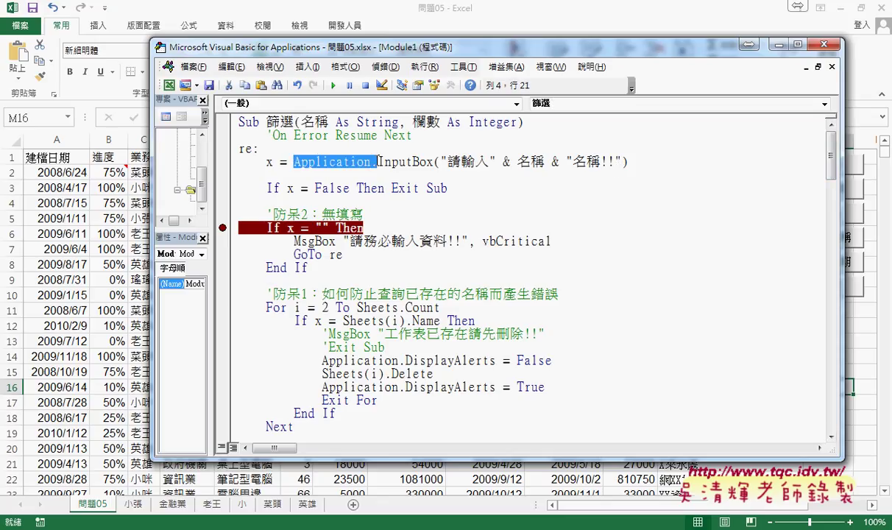
mouse_move(379, 170)
mouse_down()
mouse_move(278, 170)
mouse_move(446, 194)
mouse_up()
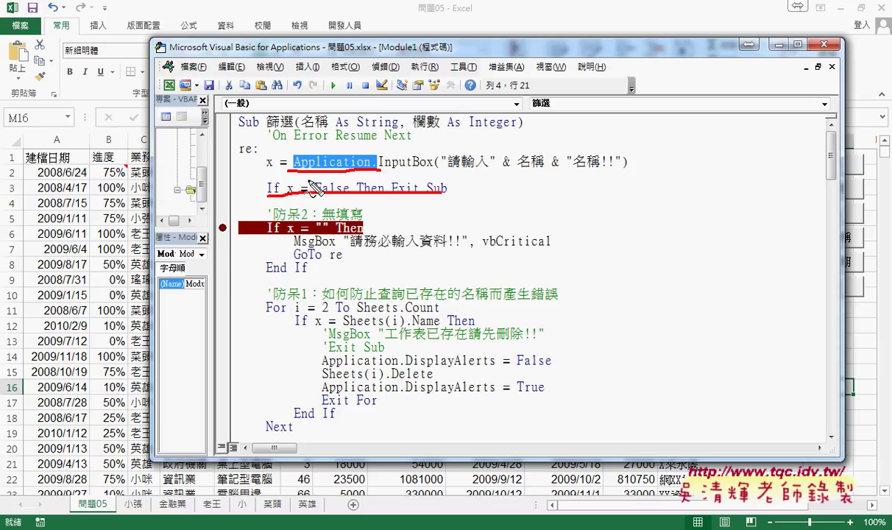
drag(298, 160, 250, 205)
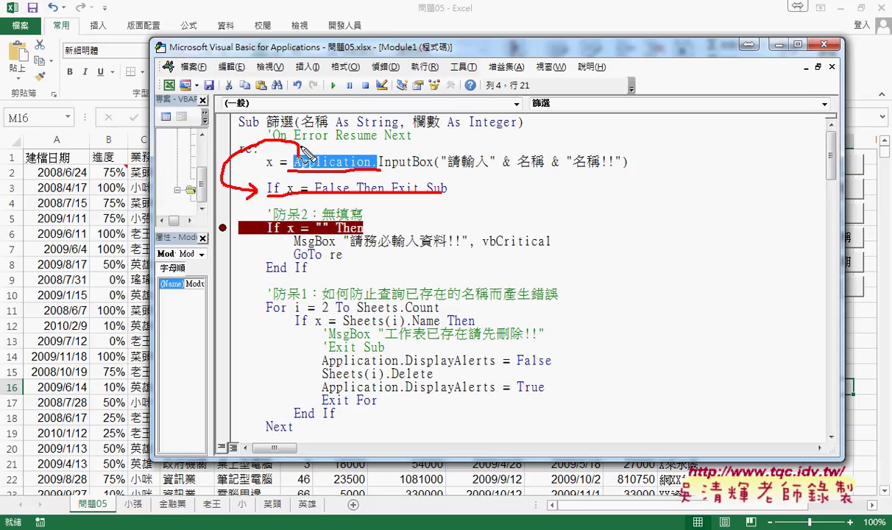
mouse_move(312, 134)
mouse_down()
mouse_move(308, 144)
mouse_move(317, 140)
mouse_up()
drag(253, 199, 264, 211)
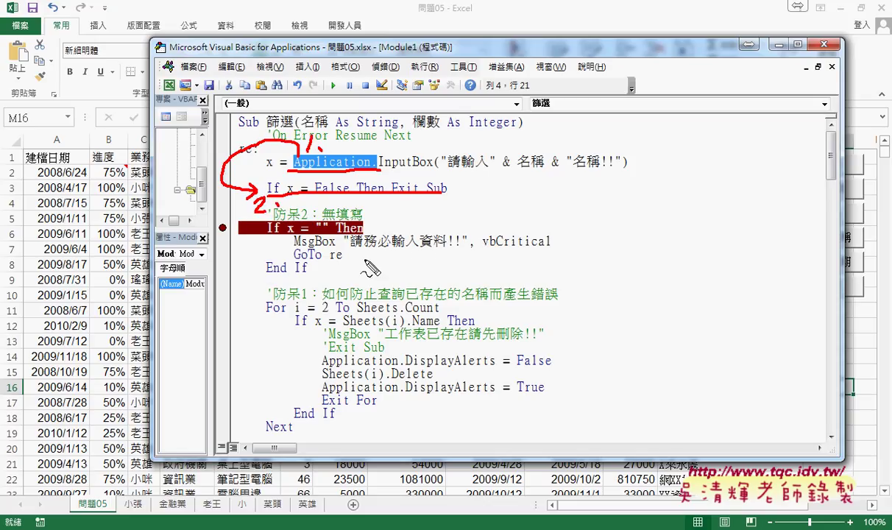
drag(218, 103, 220, 222)
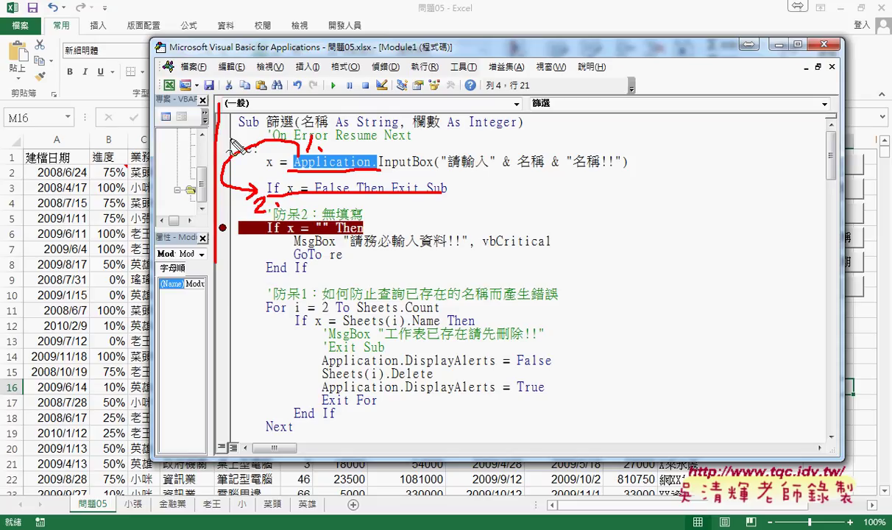
drag(221, 103, 662, 228)
drag(236, 256, 651, 254)
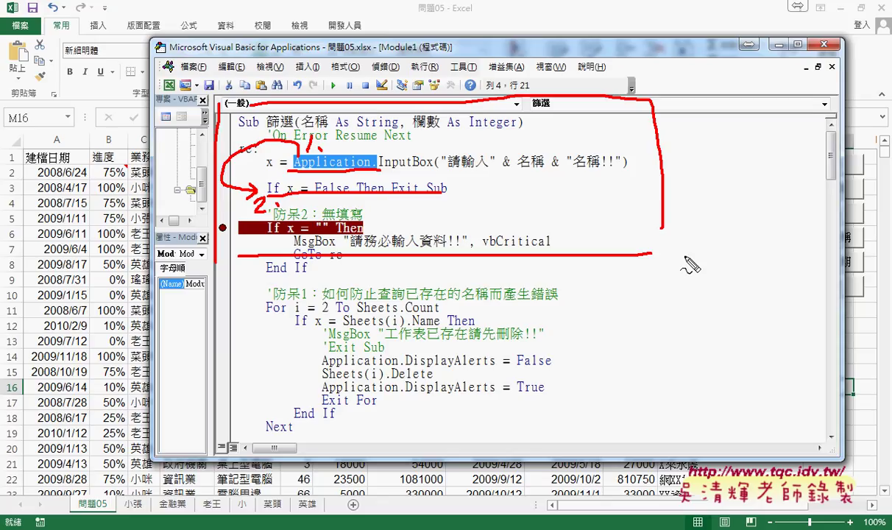
key(Escape)
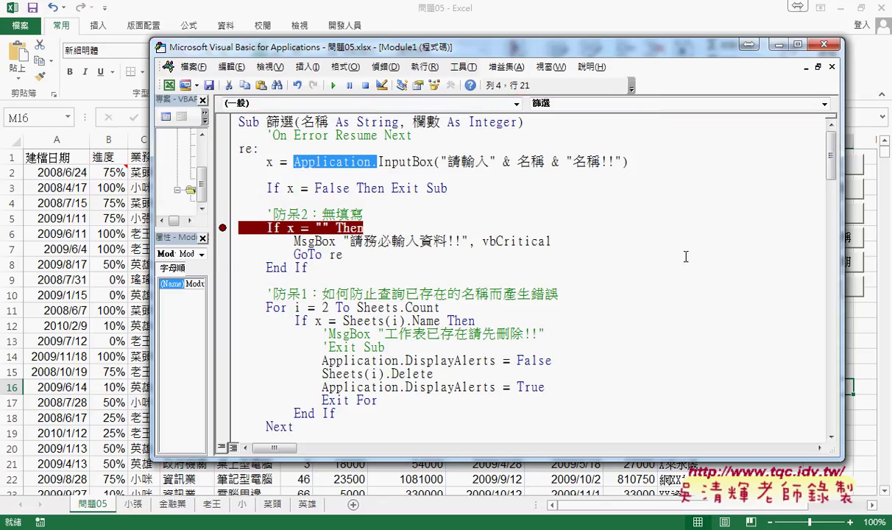
Select Exit Sub on the If x = False Then line.
drag(446, 189, 270, 192)
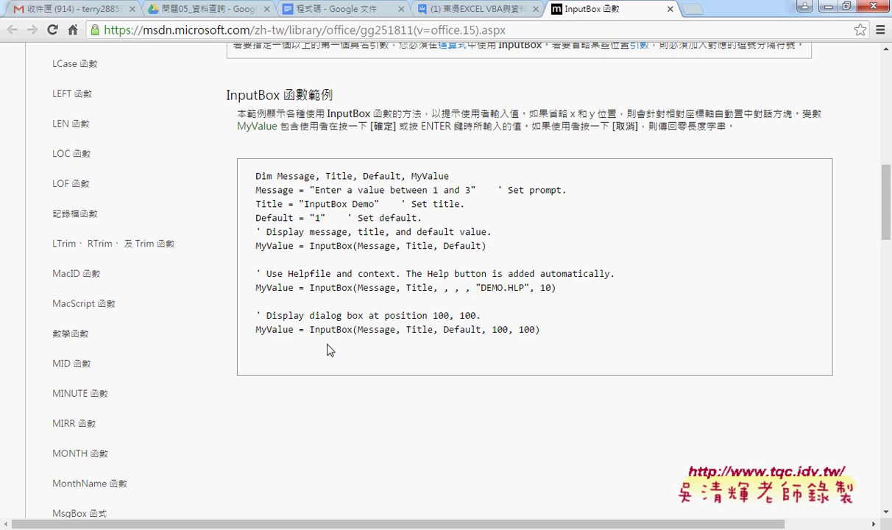
Scroll the 程式碼 notes to the 如何讓程式回頭 example, then go to the 問題05_資料查詢 Drive folder.
click(341, 13)
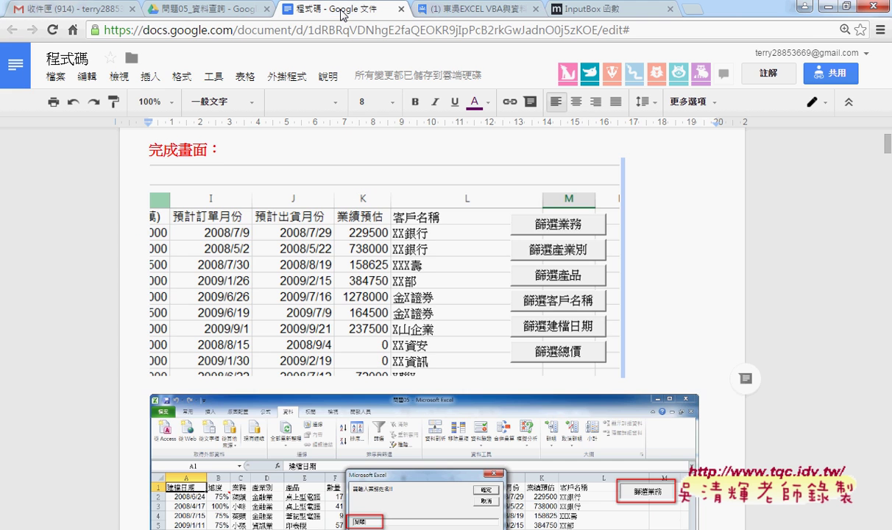
scroll(728, 298, down, 3)
scroll(728, 298, down, 5)
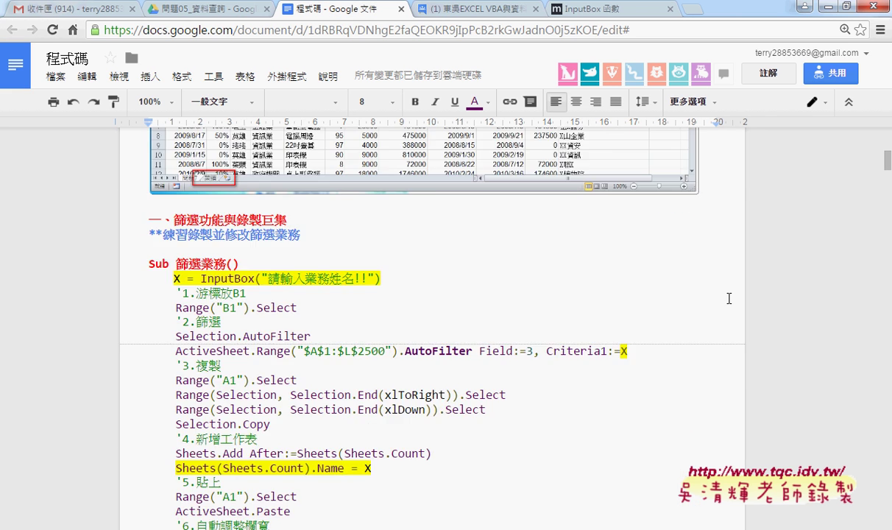
scroll(728, 298, down, 5)
scroll(728, 298, down, 5)
scroll(729, 300, down, 5)
scroll(729, 299, down, 5)
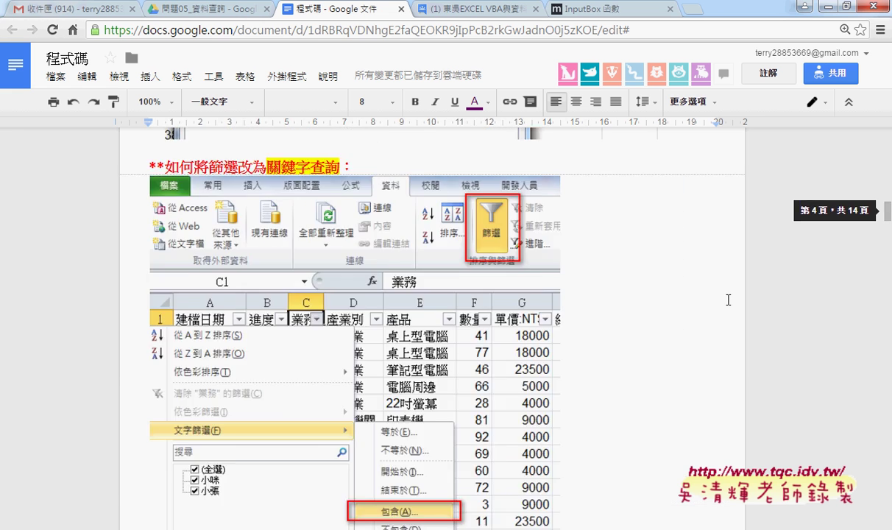
scroll(729, 300, down, 5)
scroll(729, 299, down, 5)
scroll(728, 300, down, 5)
scroll(728, 300, down, 5)
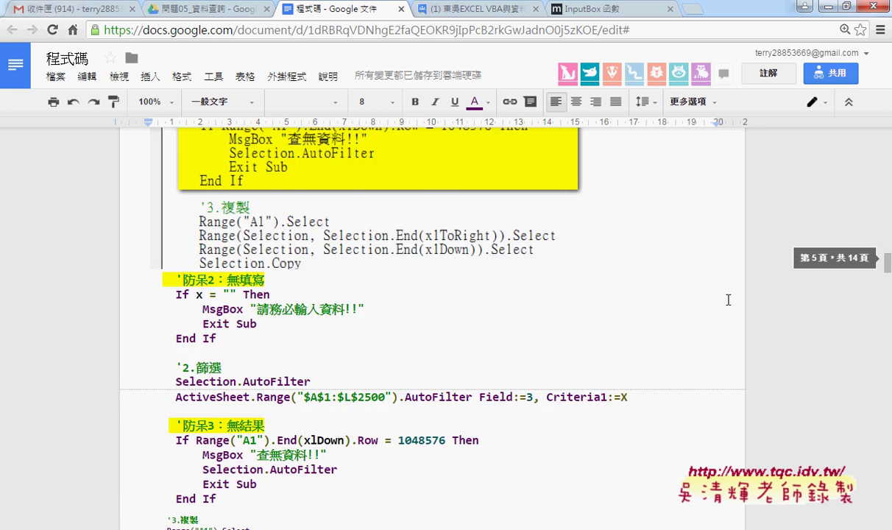
scroll(728, 300, down, 5)
scroll(729, 299, down, 5)
scroll(728, 299, down, 5)
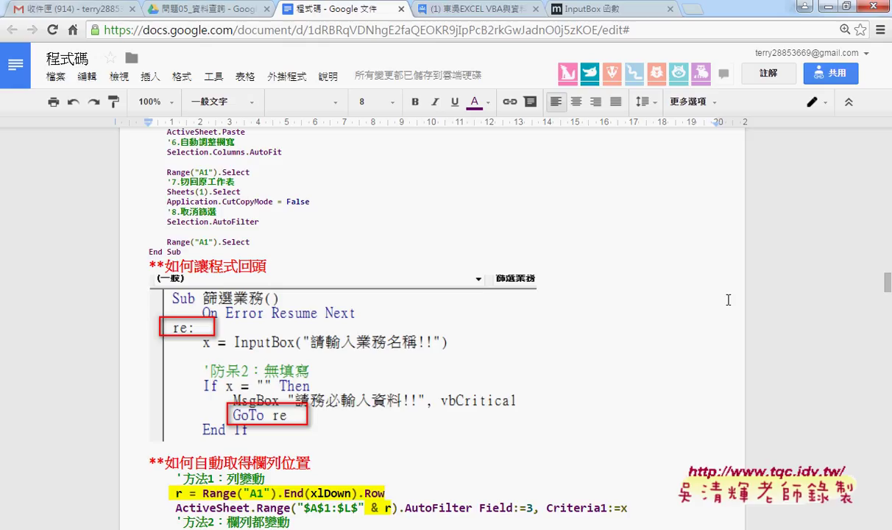
click(188, 9)
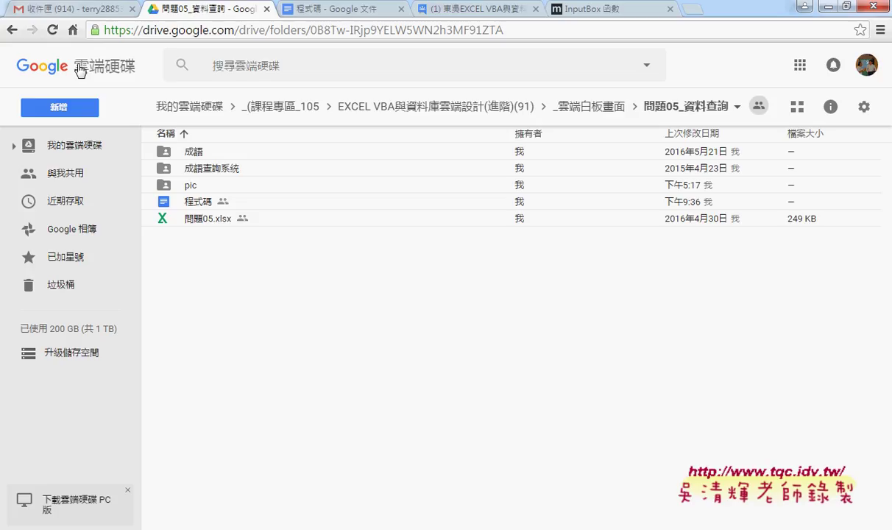
Go up to _雲端白板畫面 in Drive and open the 問題06_資料查詢(網路資料匯入與批次查詢) folder.
click(12, 32)
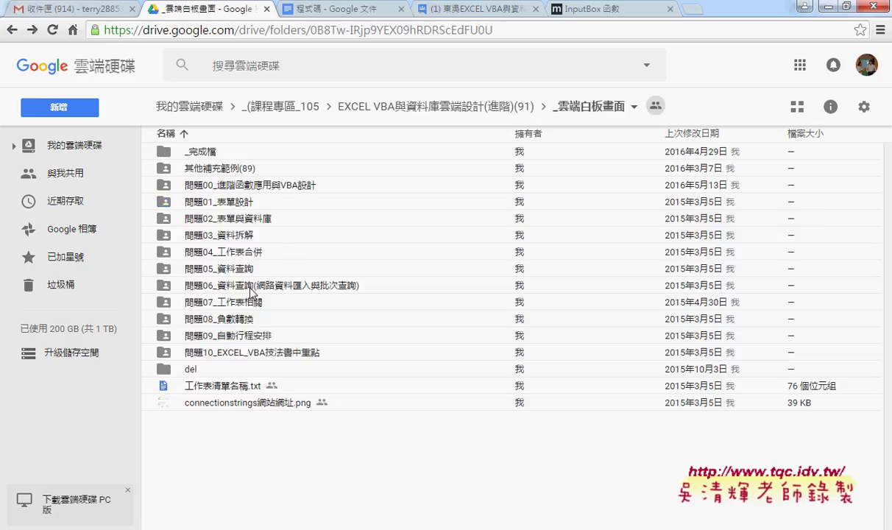
click(292, 292)
double_click(292, 291)
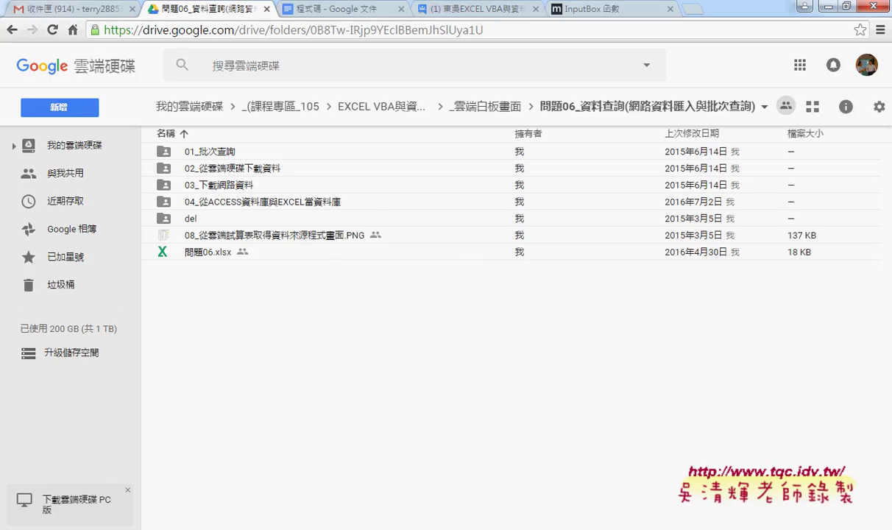
click(853, 529)
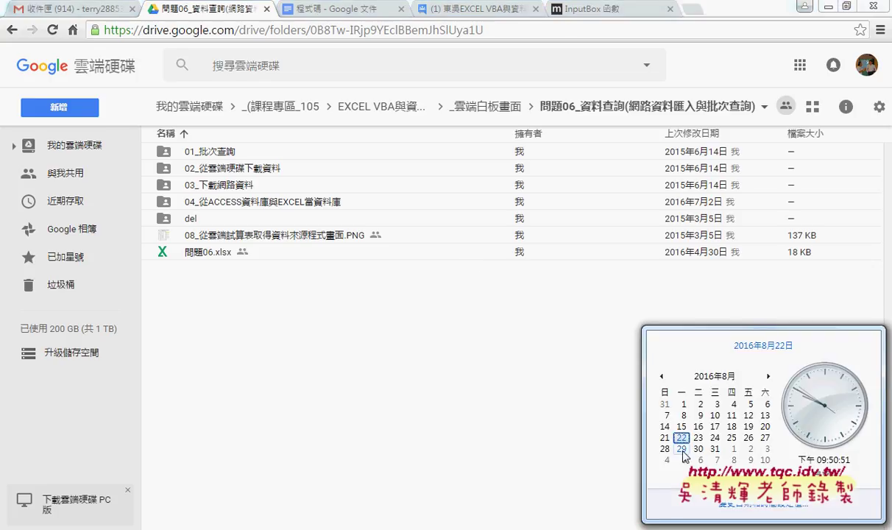